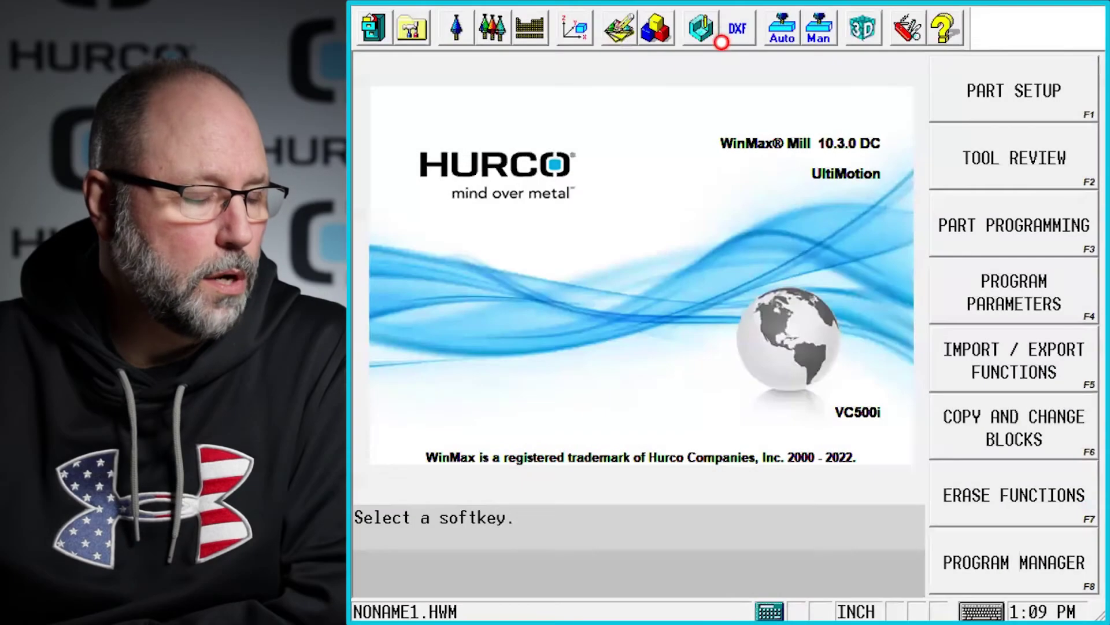
# Open Program Review to list the six blocks from ROTARY POSITION to END OF PROGRAM
pyautogui.click(655, 29)
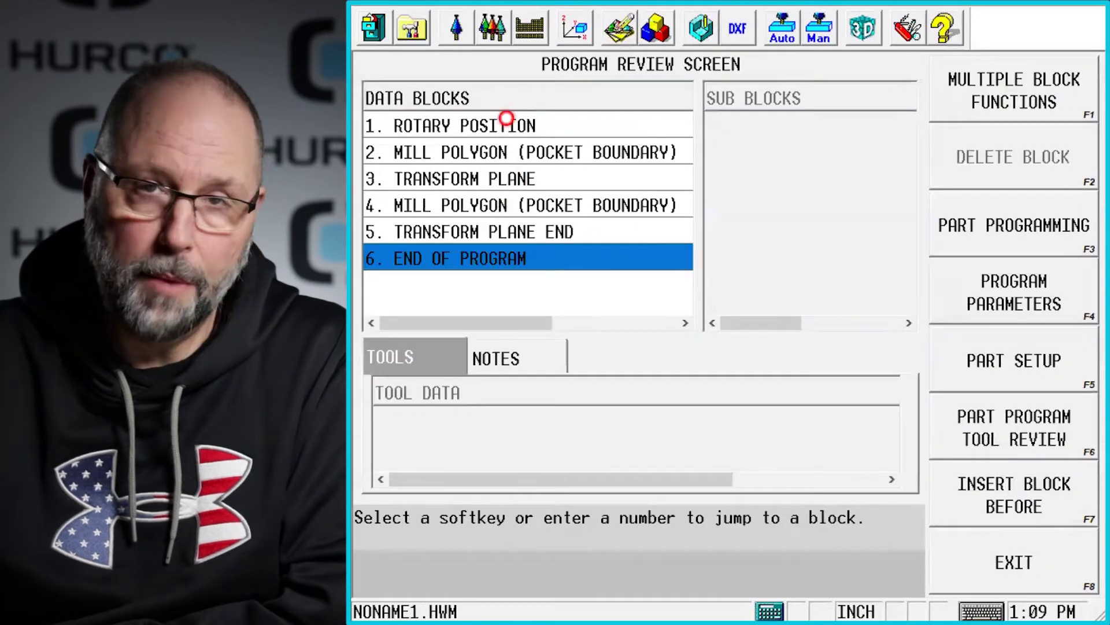
pyautogui.click(508, 124)
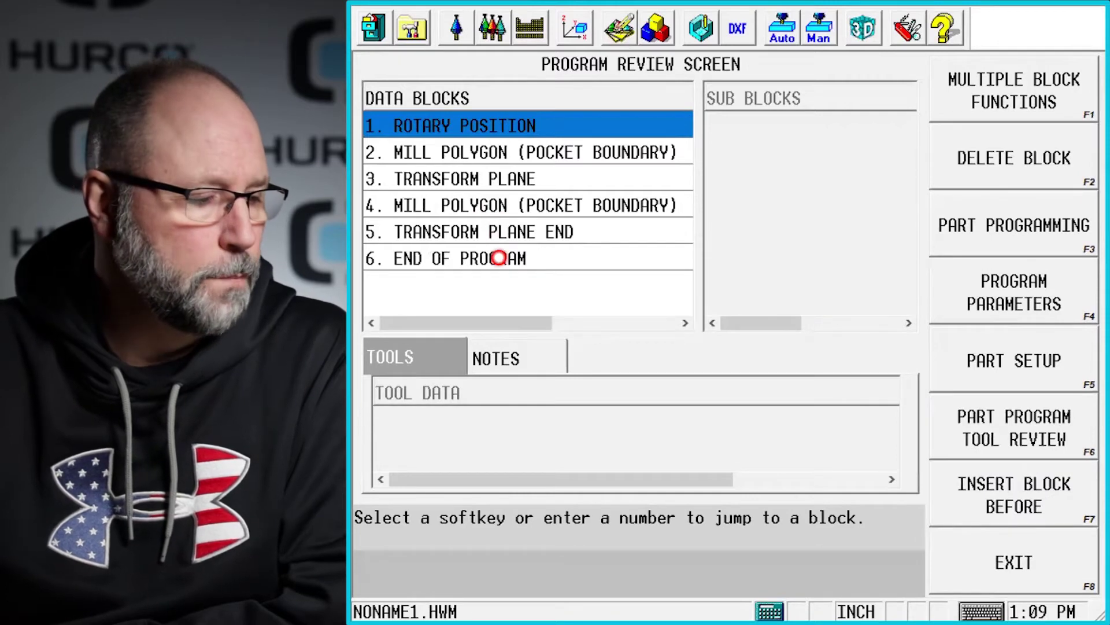
pyautogui.click(497, 258)
# Insert a Mill Circle block before END OF PROGRAM centred at X 4, Y 2
pyautogui.click(1015, 501)
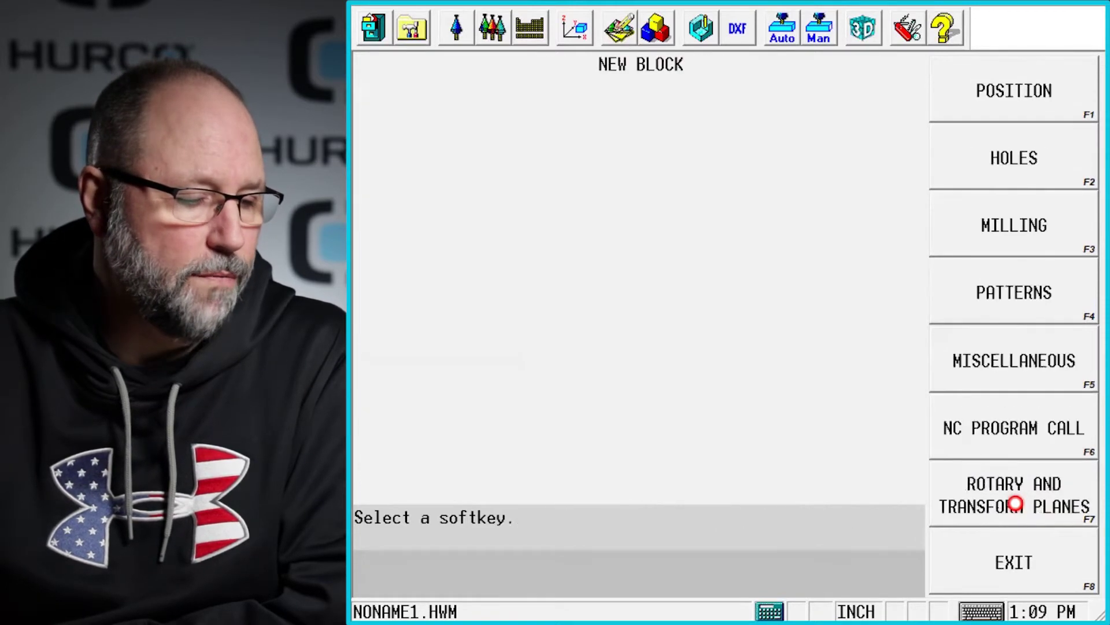
pyautogui.click(999, 217)
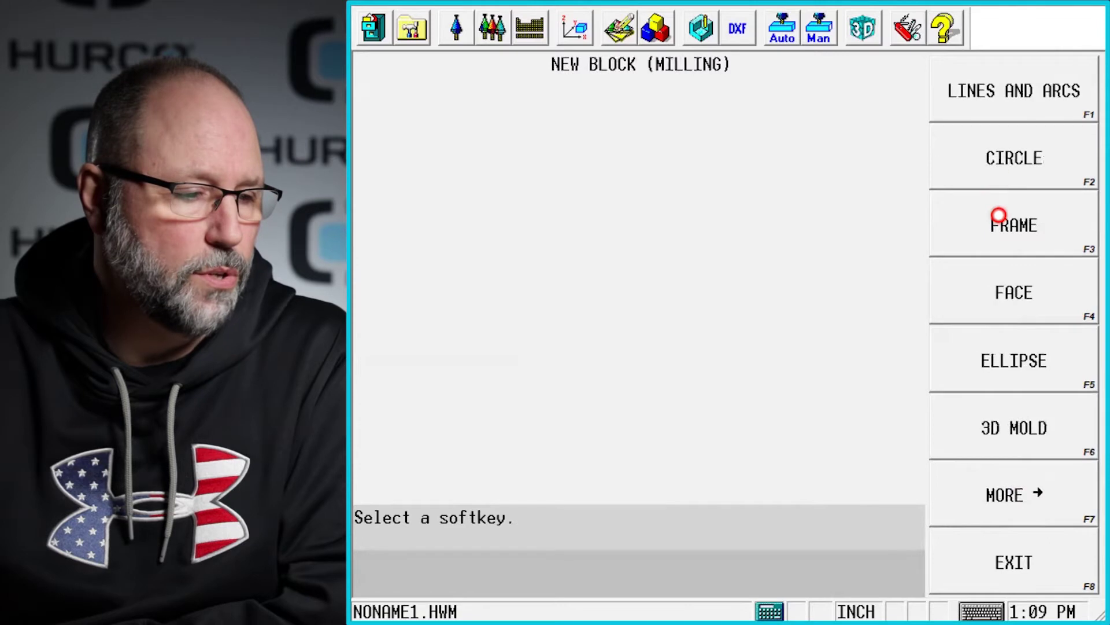
pyautogui.click(998, 167)
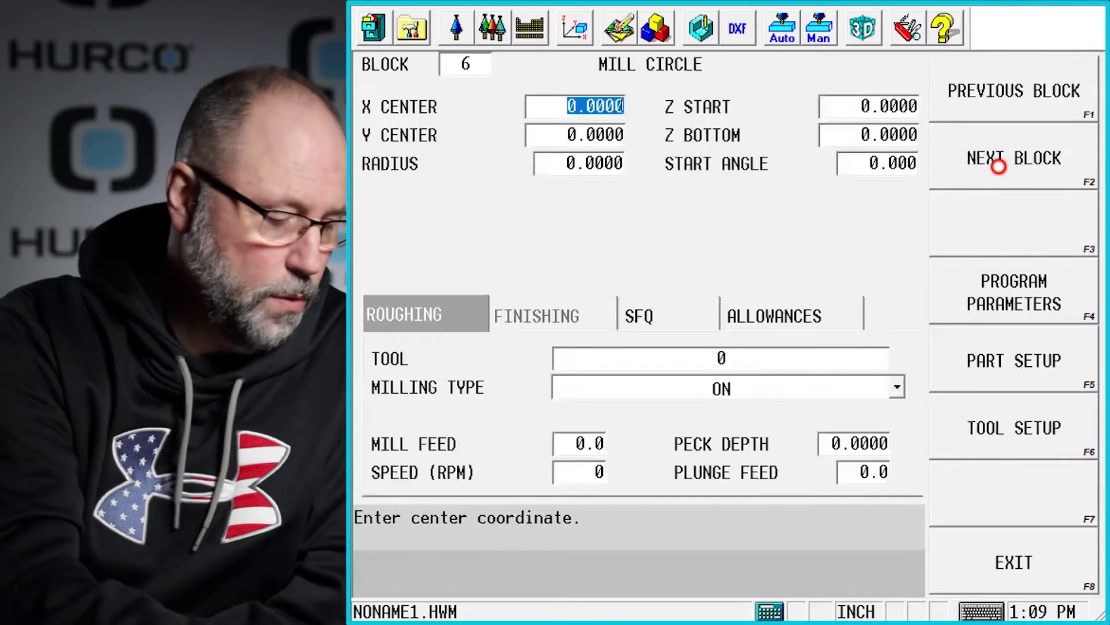
pyautogui.write('4')
pyautogui.press('Return')
pyautogui.write('2')
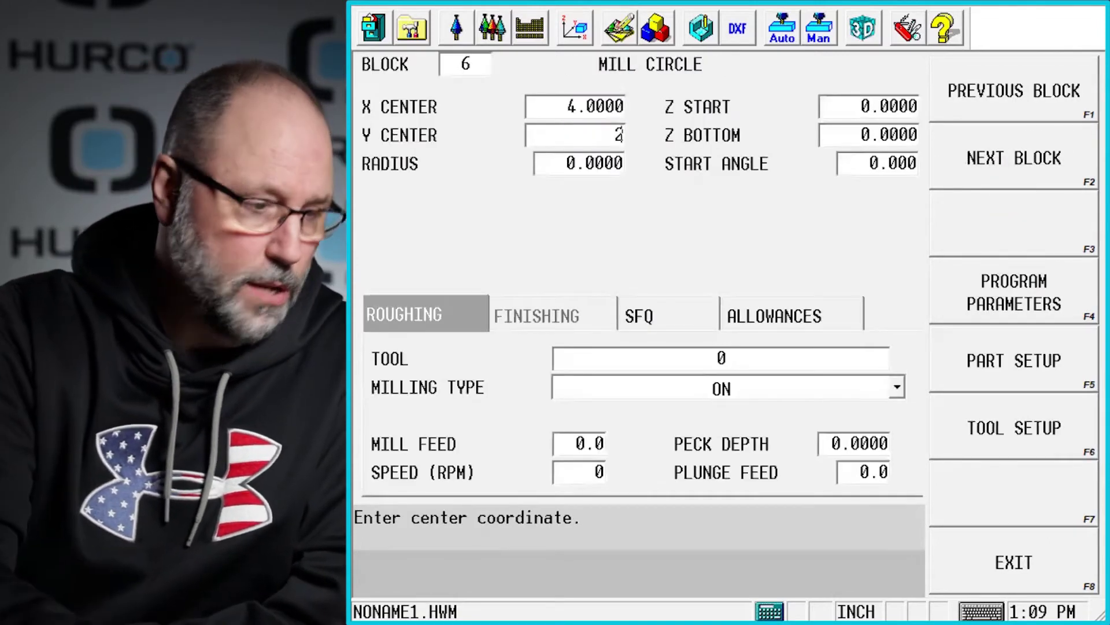
pyautogui.press('Return')
# Give the circle Z start 0.1, Z bottom -0.5, tool 1 and Pocket Boundary type
pyautogui.press('Return')
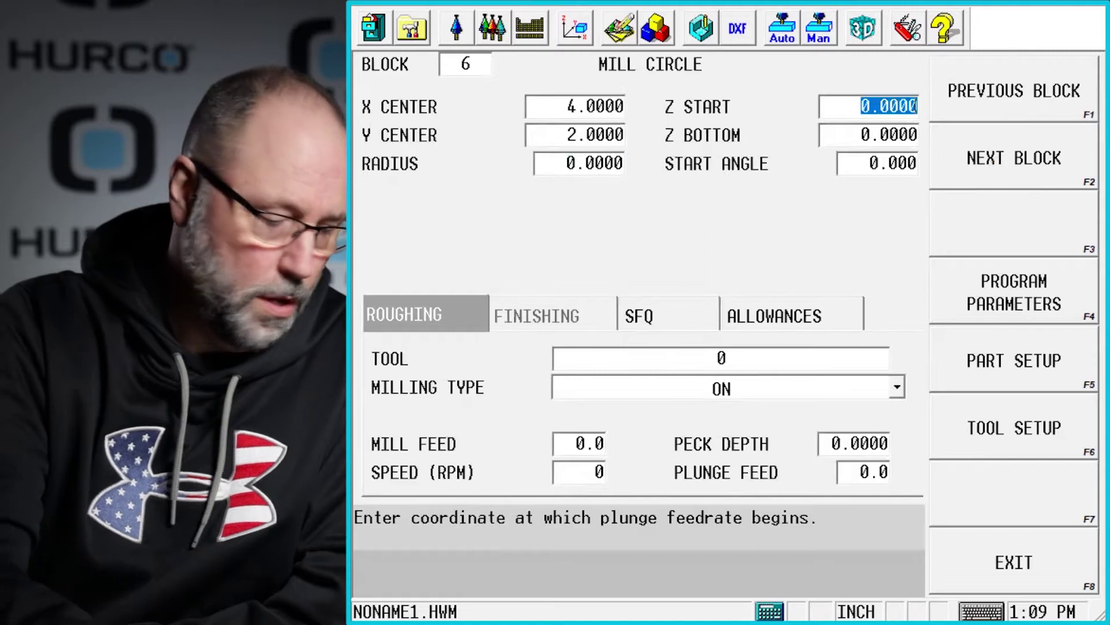
pyautogui.write('.1')
pyautogui.press('Return')
pyautogui.write('-.5')
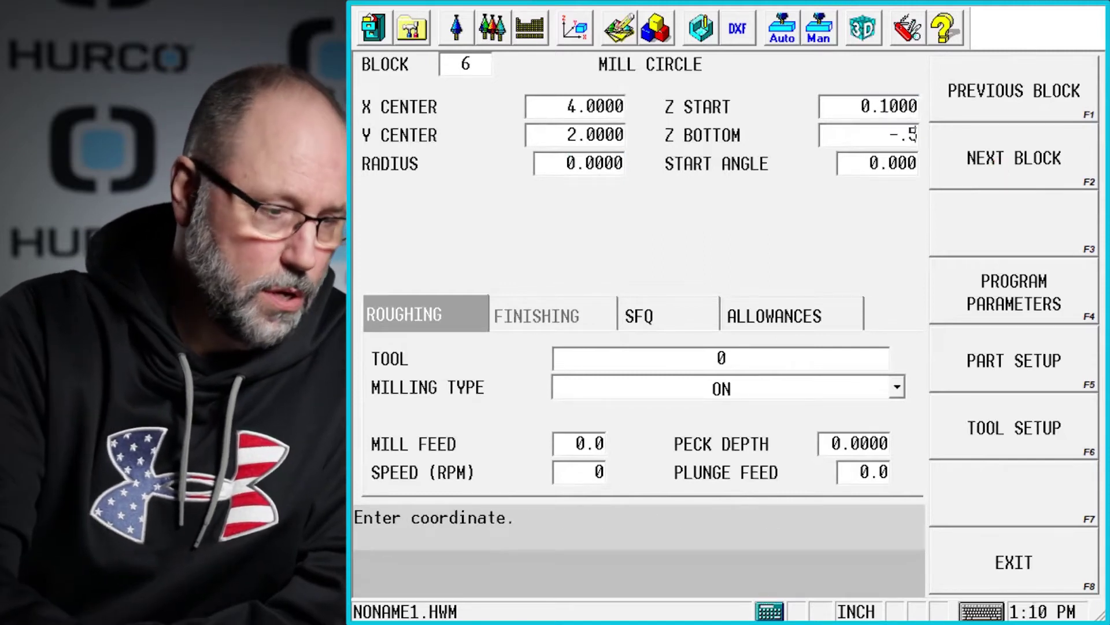
pyautogui.press('Return')
pyautogui.press('Return')
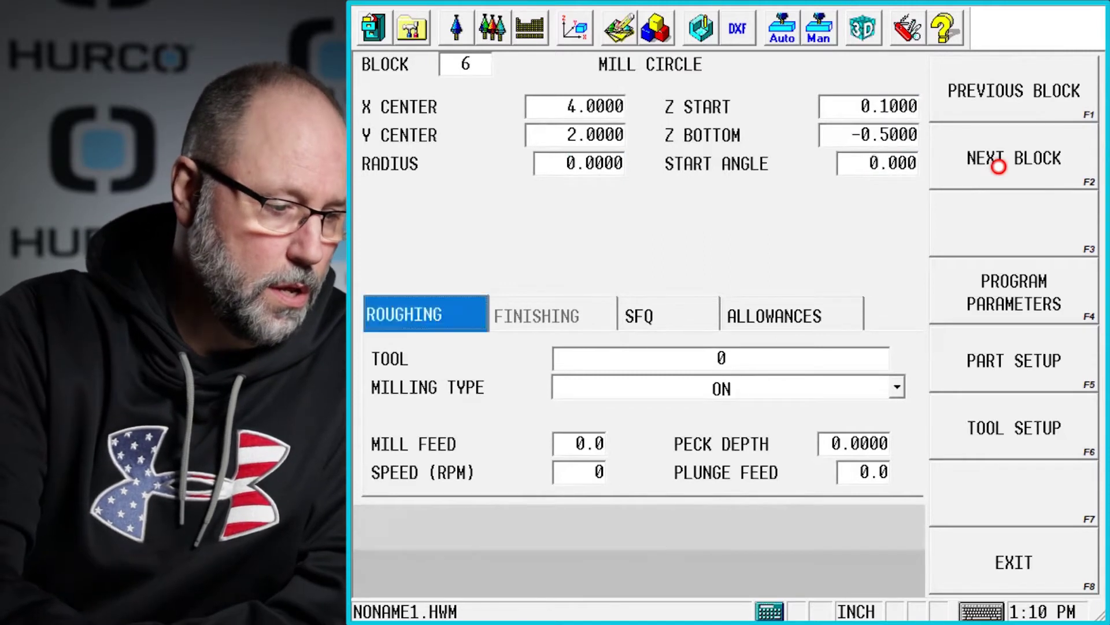
pyautogui.press('Return')
pyautogui.press('F3')
pyautogui.press('Return')
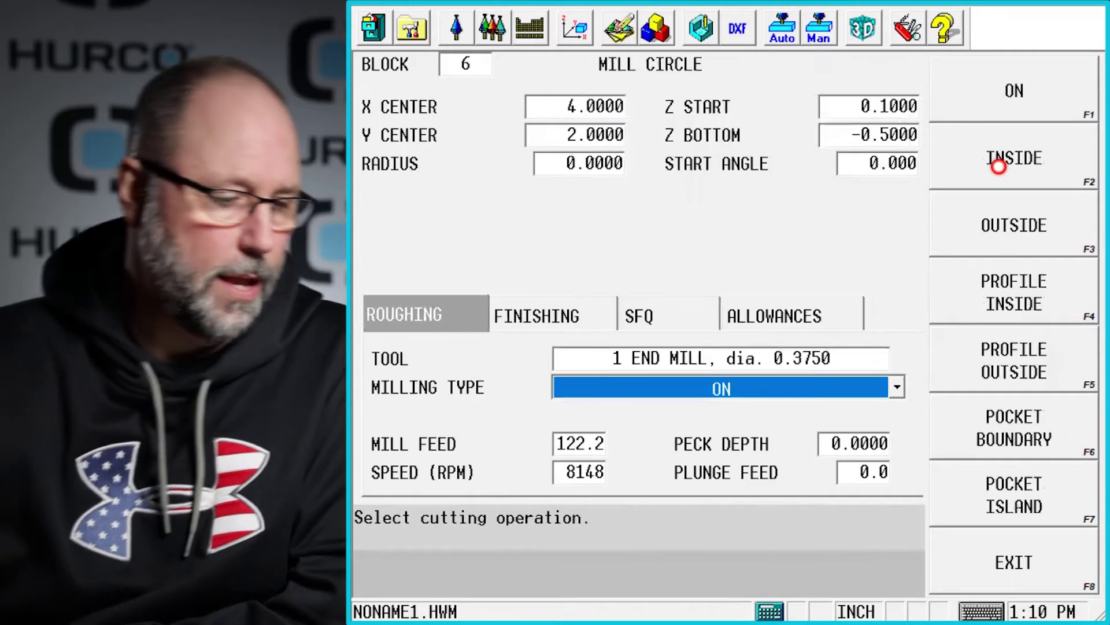
pyautogui.click(1022, 409)
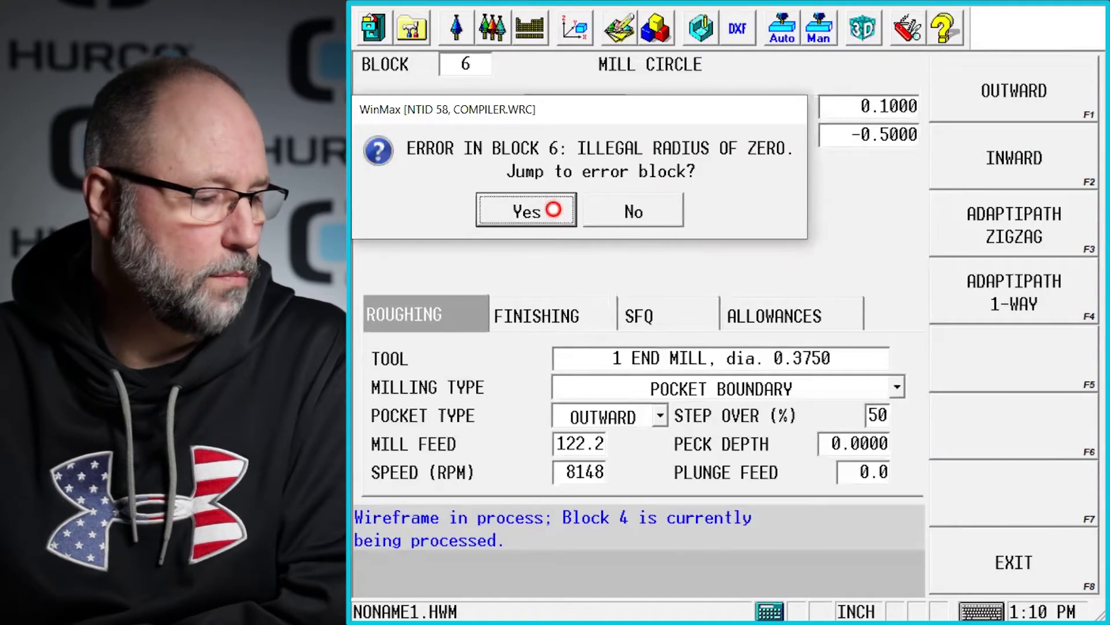
pyautogui.click(553, 211)
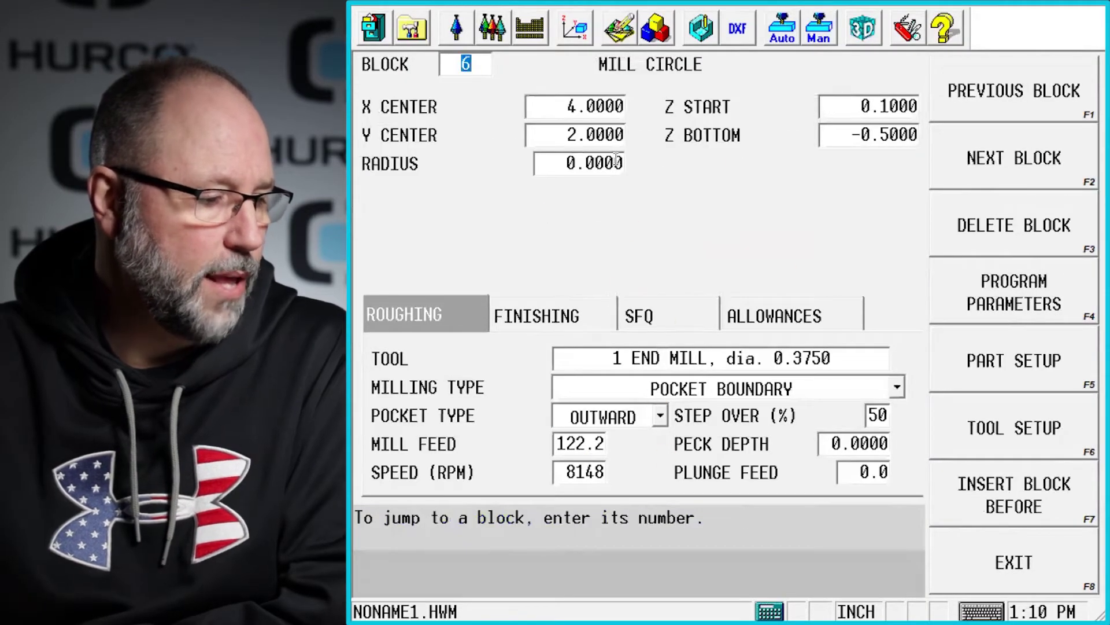
# Enter 1 as block 6's circle radius to clear the zero-radius error
pyautogui.click(578, 163)
pyautogui.write('1')
pyautogui.press('Return')
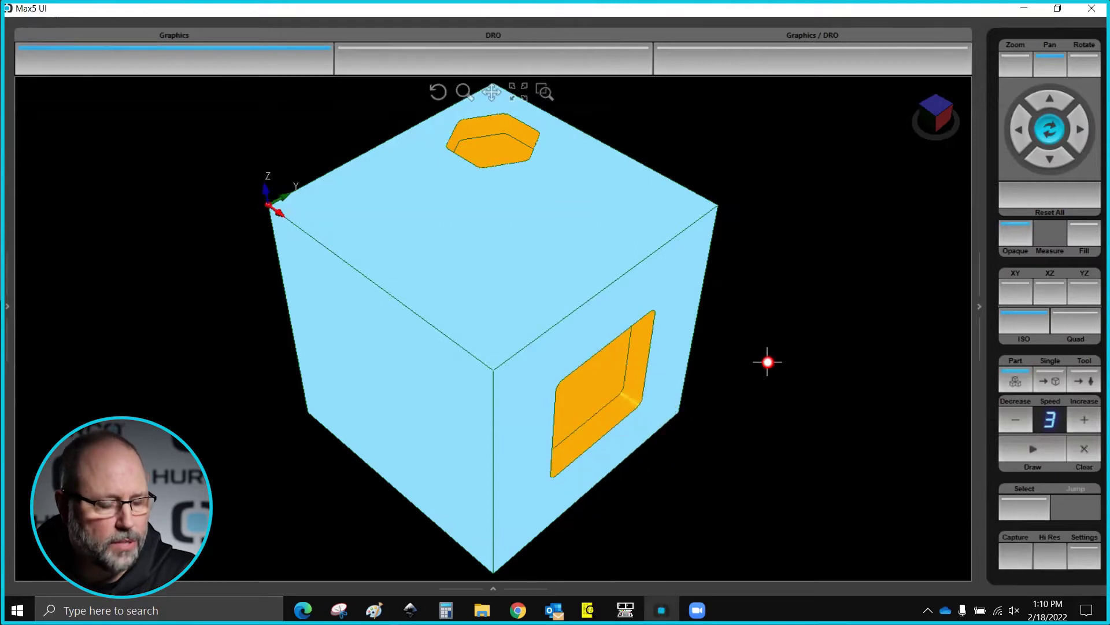
# Set graphics Show Graphics to Show All so tool paths appear with solids, and zoom out
pyautogui.click(1084, 547)
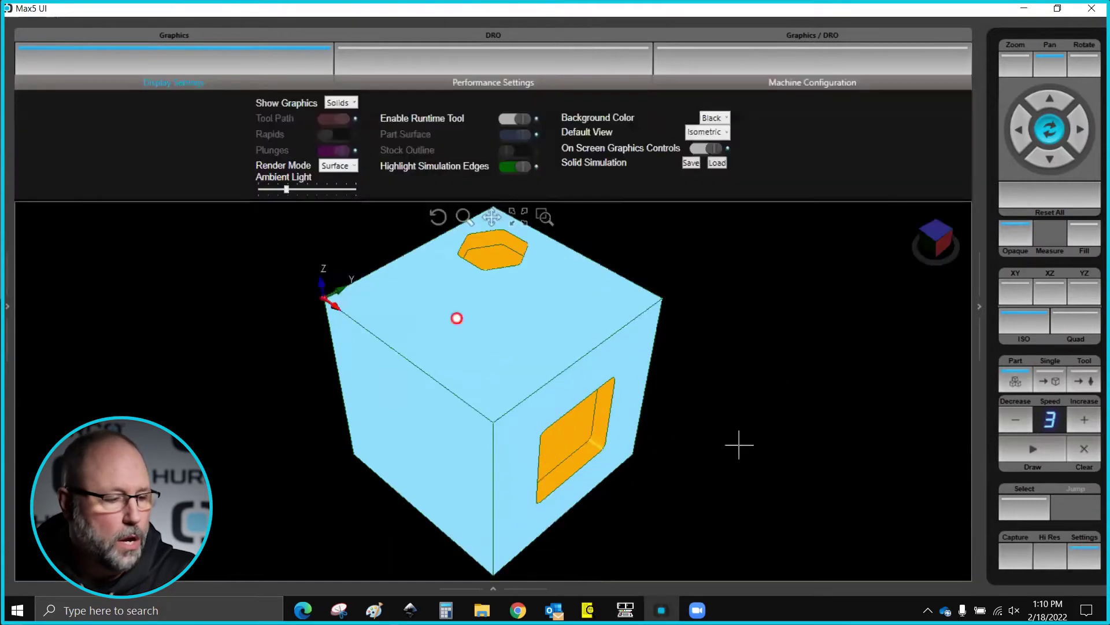
pyautogui.click(352, 107)
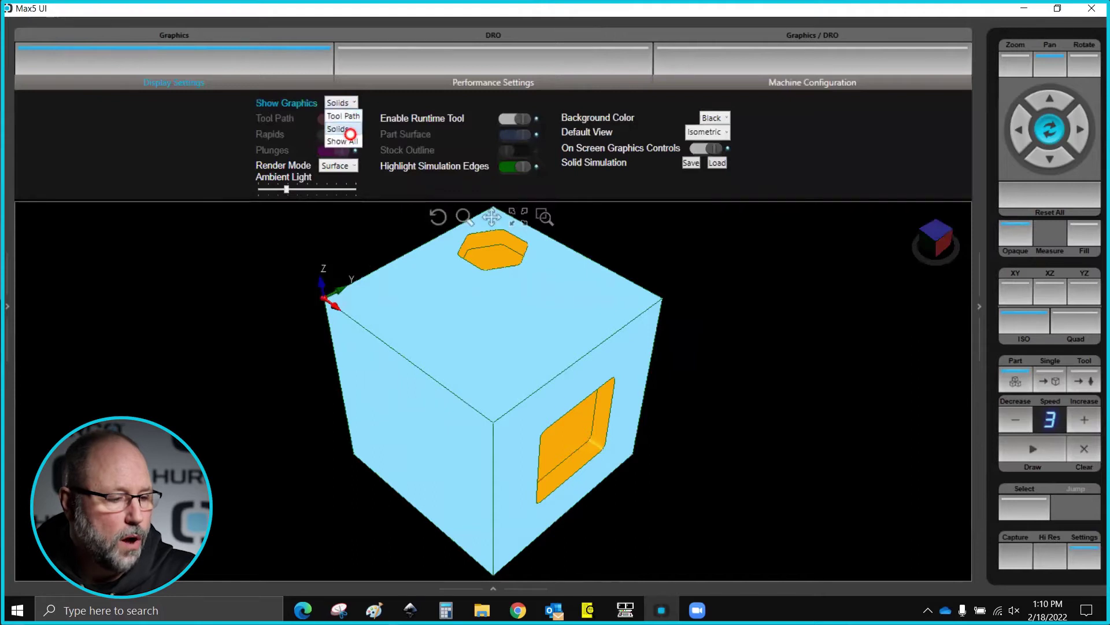
pyautogui.click(351, 140)
pyautogui.click(1085, 547)
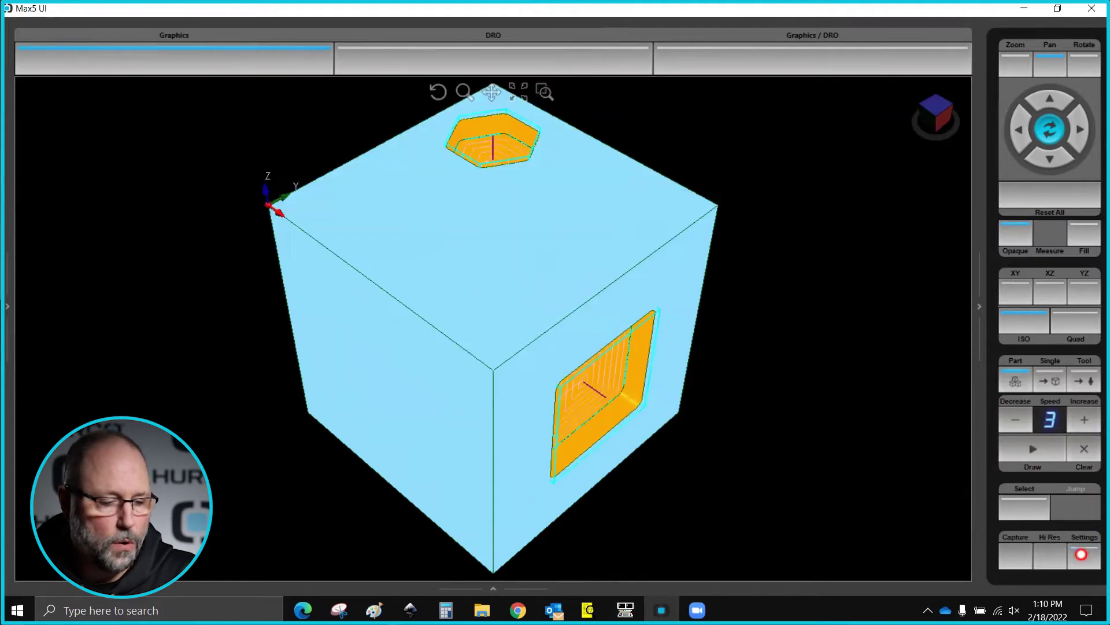
pyautogui.scroll(-6, 497, 341)
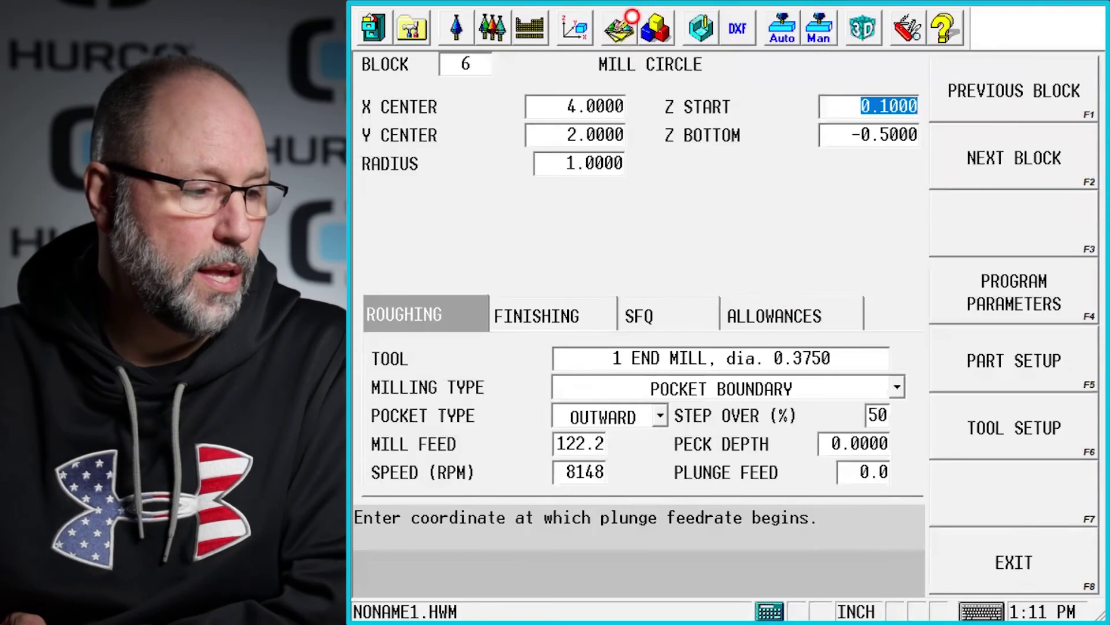
# Insert a Rotary Position block before the Mill Circle as block 6
pyautogui.click(632, 19)
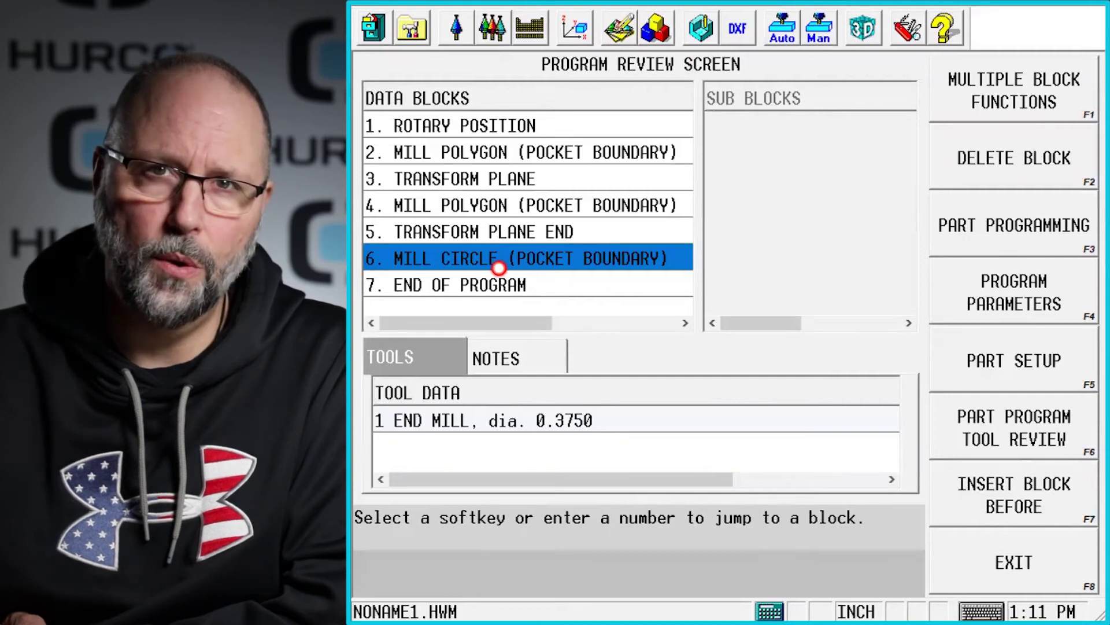
pyautogui.click(1041, 510)
pyautogui.click(1041, 510)
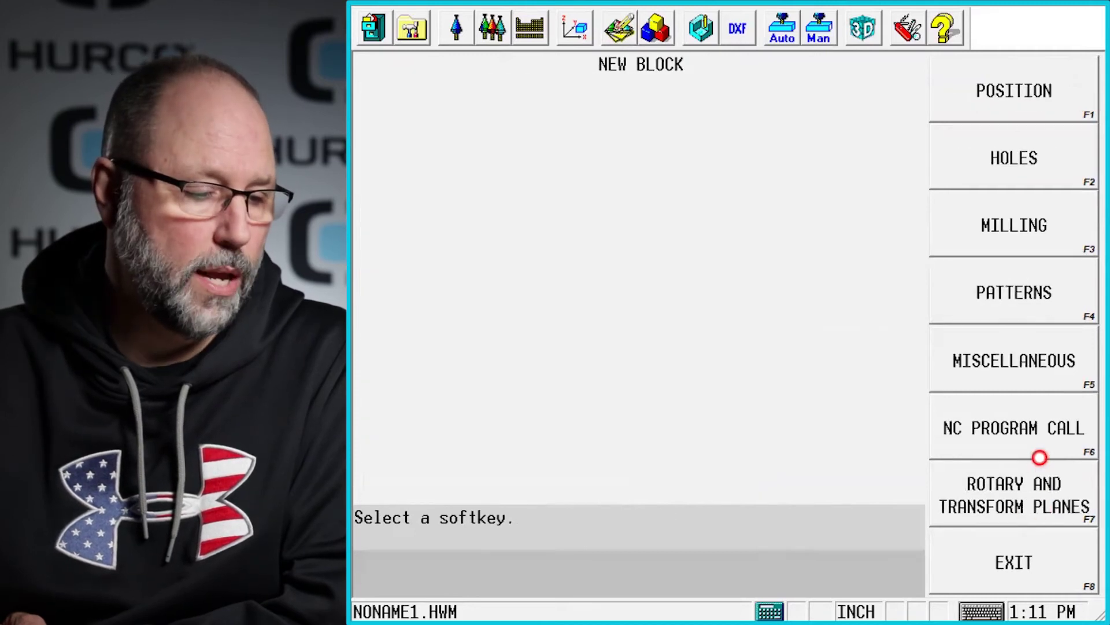
pyautogui.click(1033, 521)
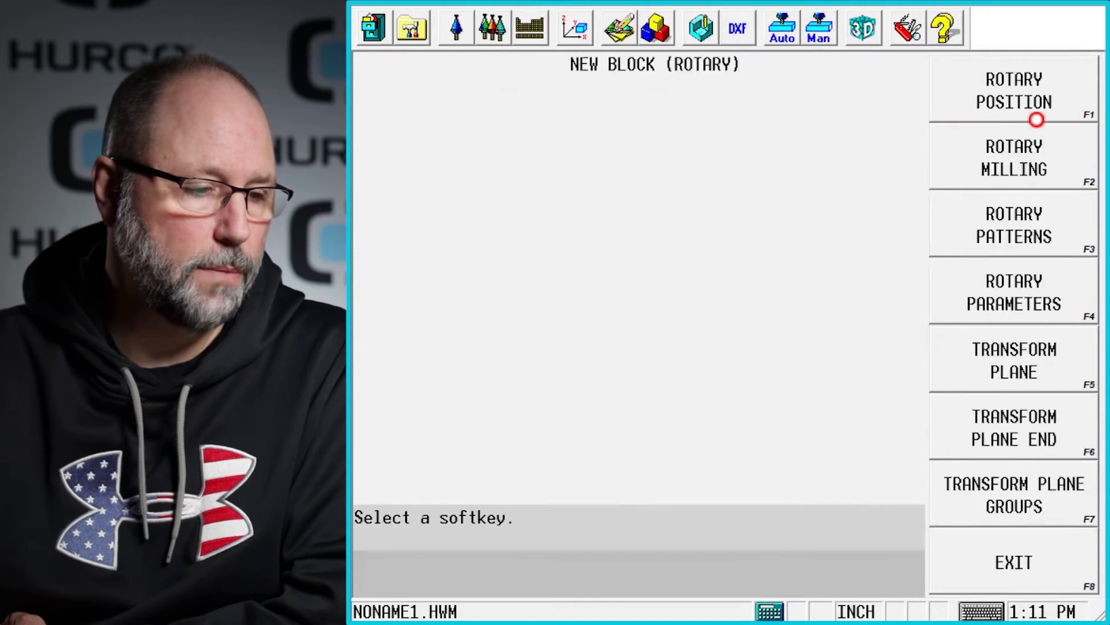
pyautogui.click(1036, 98)
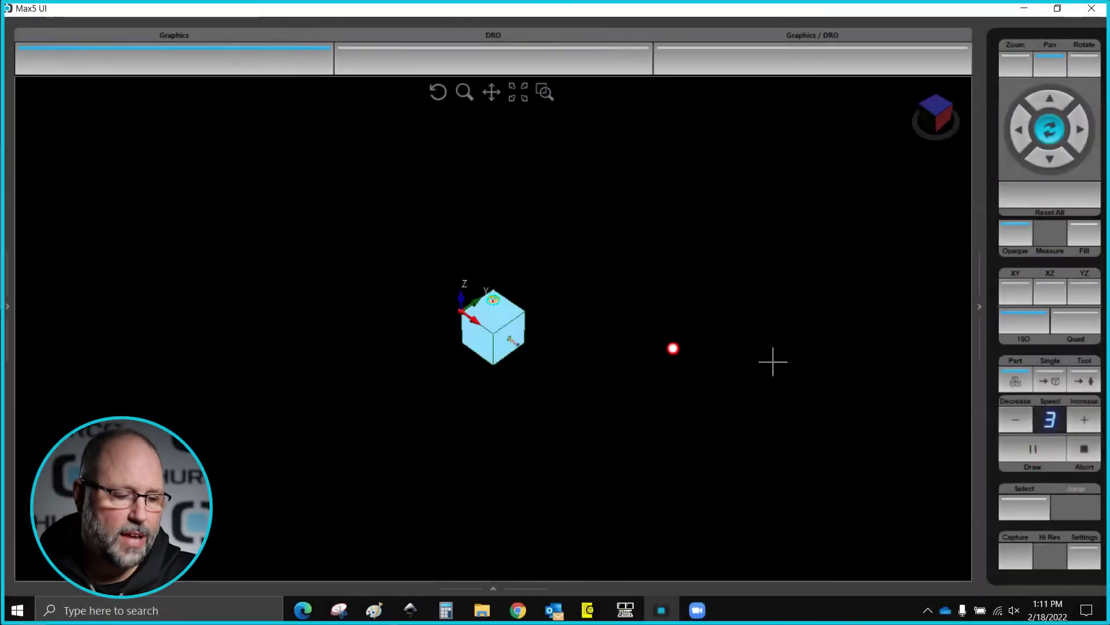
pyautogui.scroll(5, 484, 310)
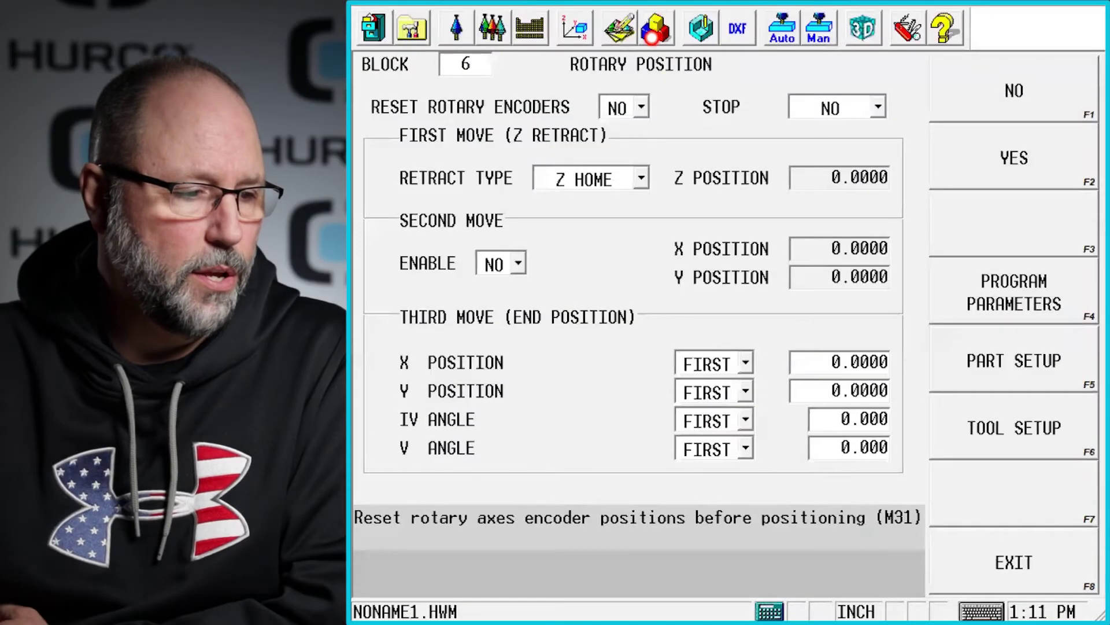
# Review block 1 ROTARY POSITION and block 3 TRANSFORM PLANE in the Data Blocks list
pyautogui.click(652, 39)
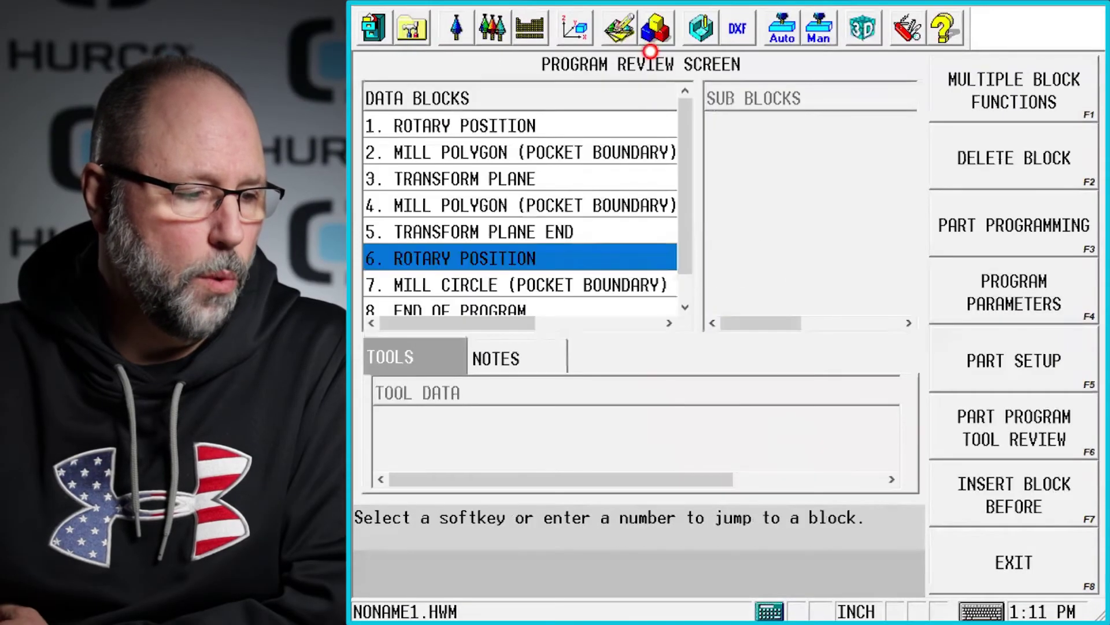
pyautogui.click(444, 126)
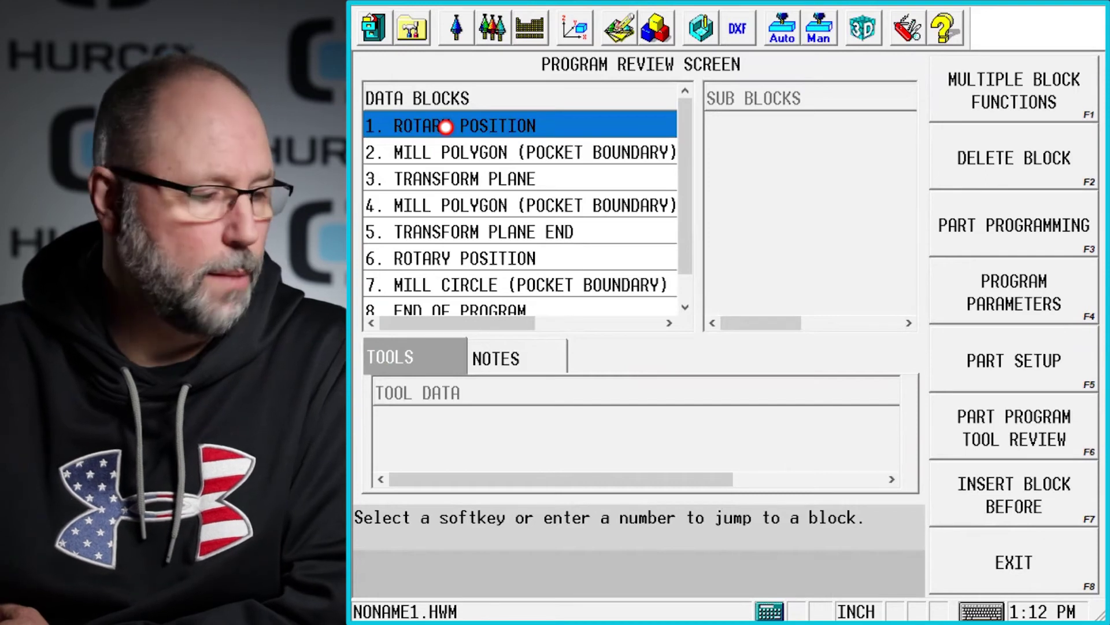
pyautogui.click(452, 181)
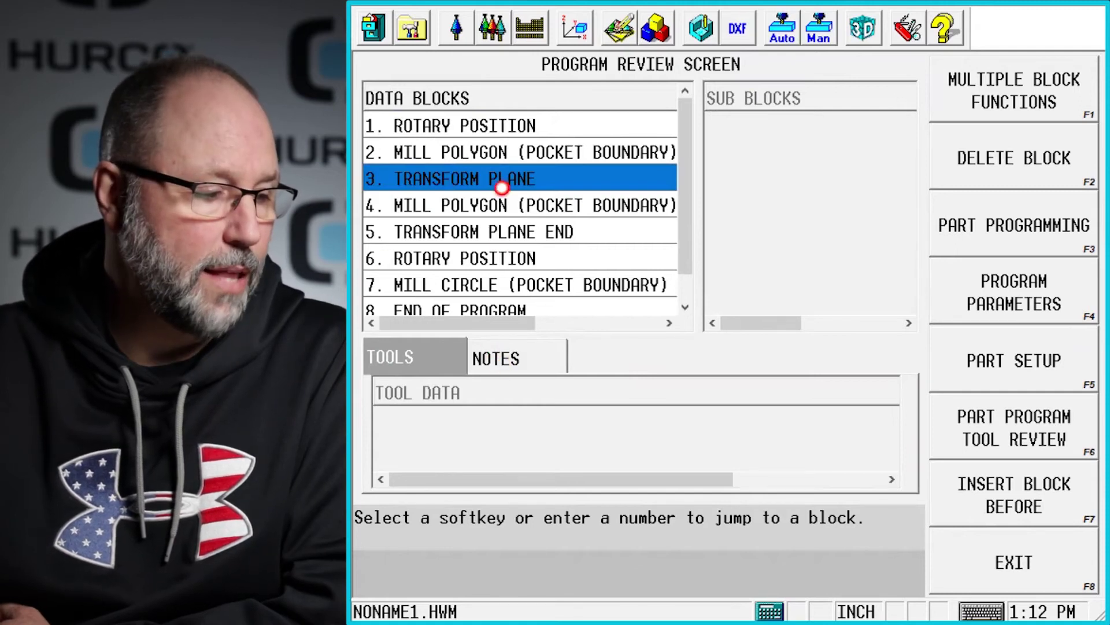
pyautogui.click(520, 360)
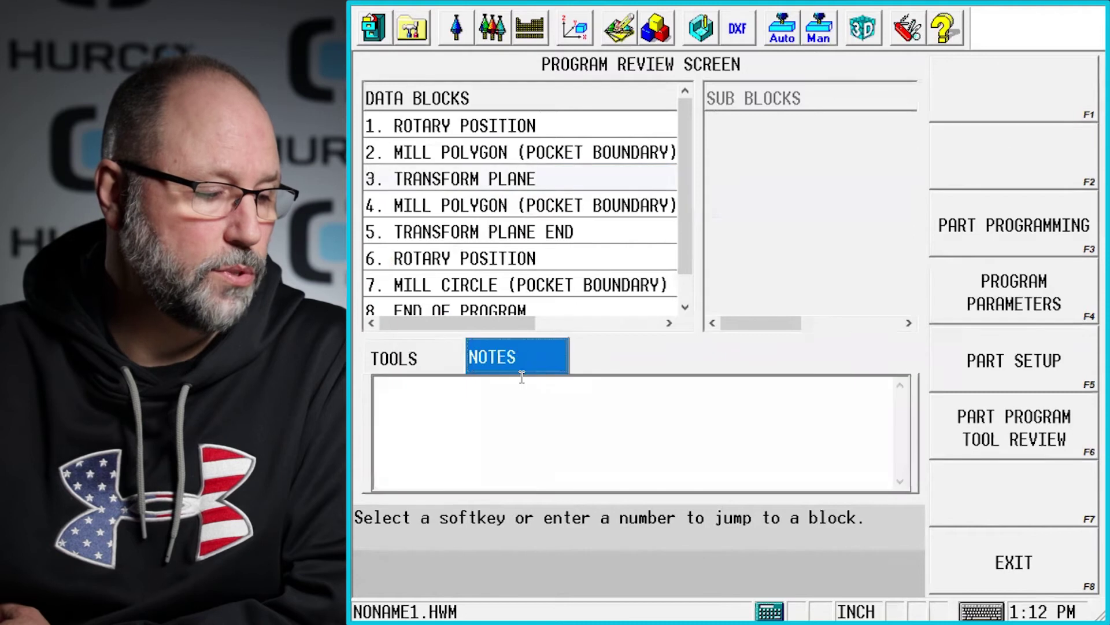
pyautogui.click(508, 407)
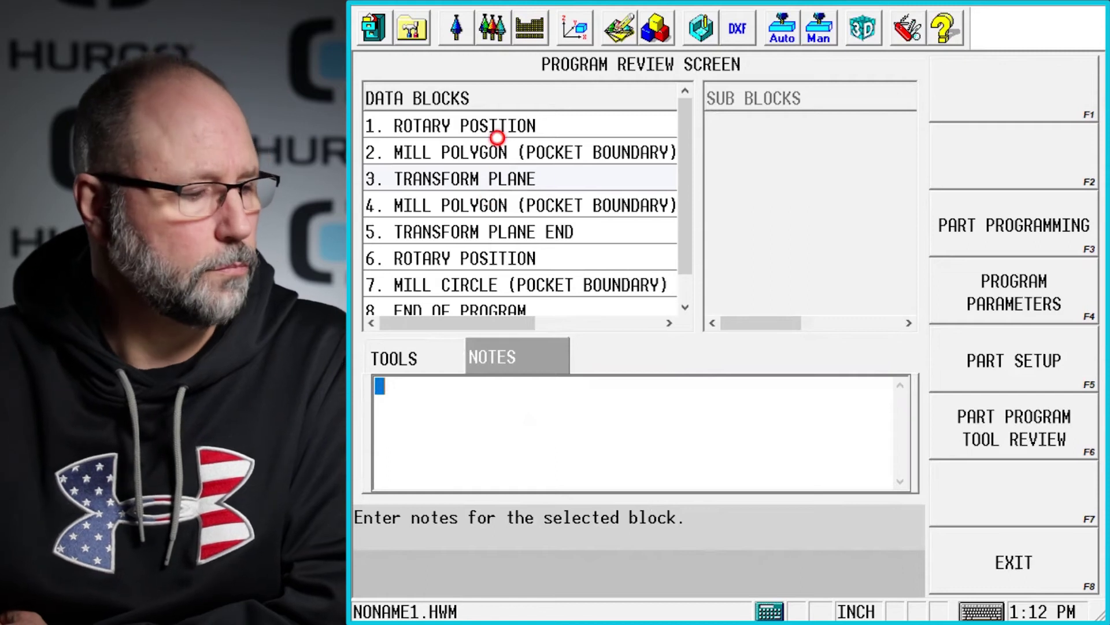
pyautogui.scroll(-1, 594, 233)
# Delete the block 6 Rotary Position block
pyautogui.click(408, 360)
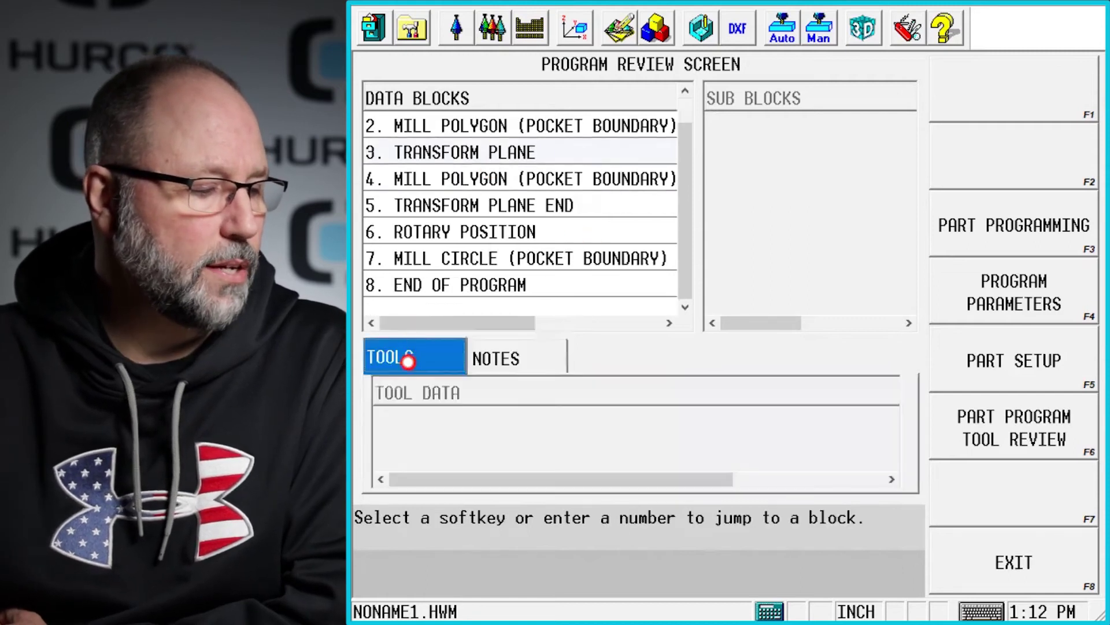
pyautogui.click(458, 232)
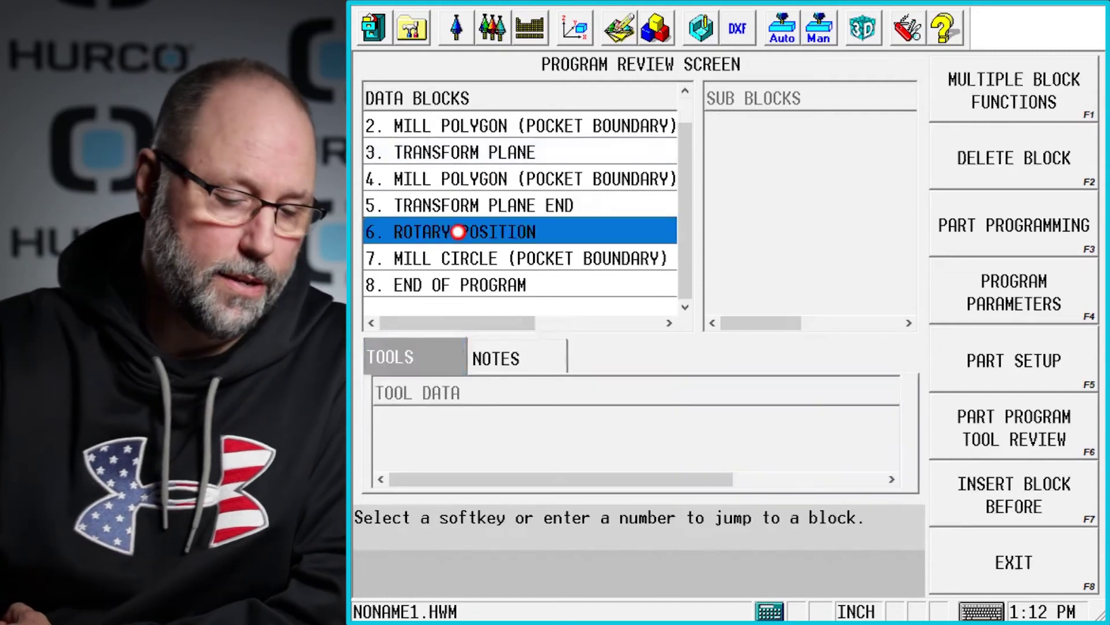
pyautogui.press('F2')
pyautogui.press('Return')
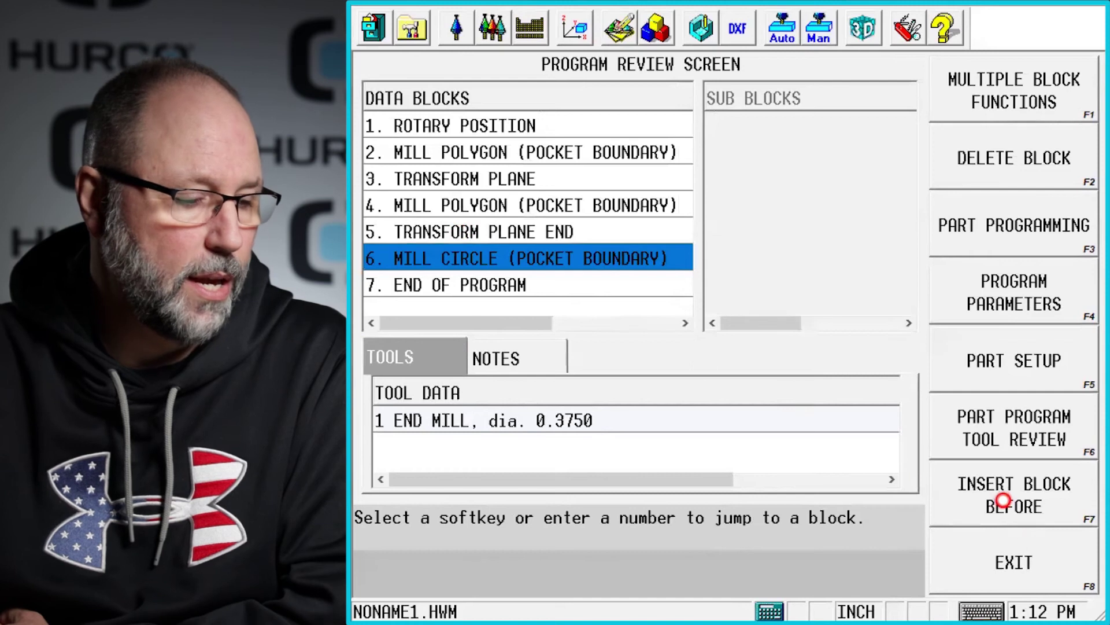
# Insert a zero-origin Transform Plane block before the Mill Circle
pyautogui.click(1003, 500)
pyautogui.click(1012, 502)
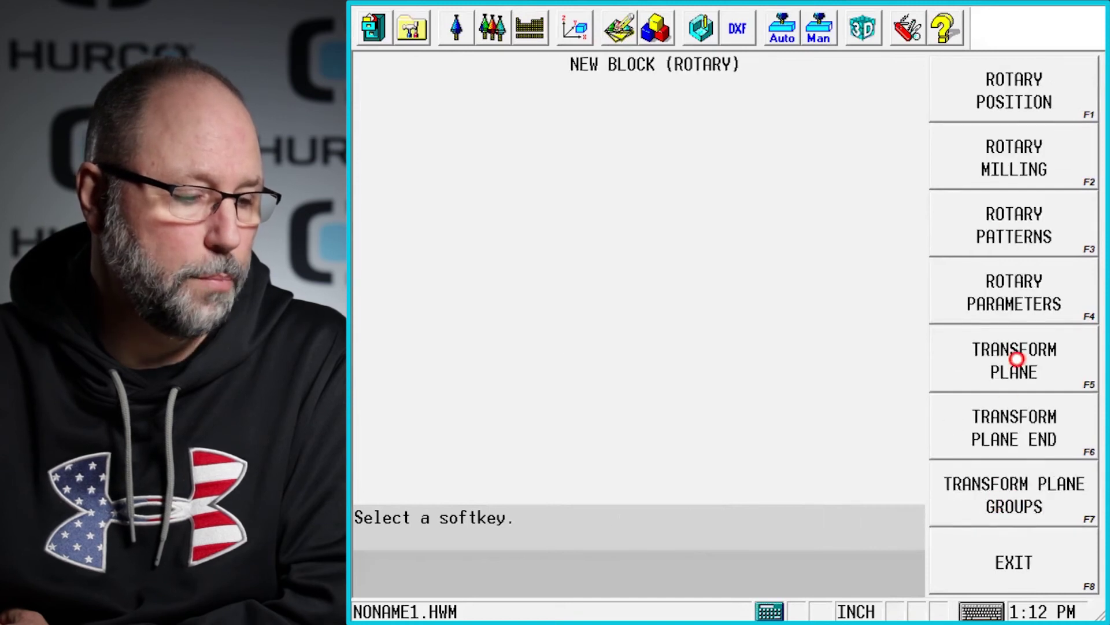
pyautogui.click(1014, 373)
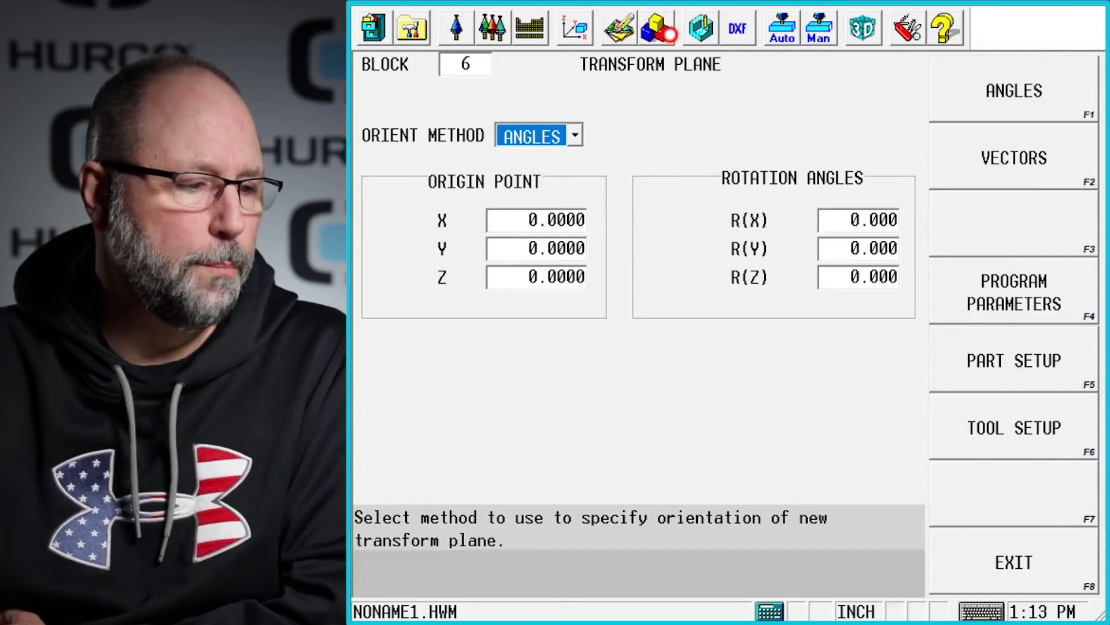
pyautogui.click(669, 35)
# Add a Transform Plane End block before END OF PROGRAM
pyautogui.scroll(-1, 585, 190)
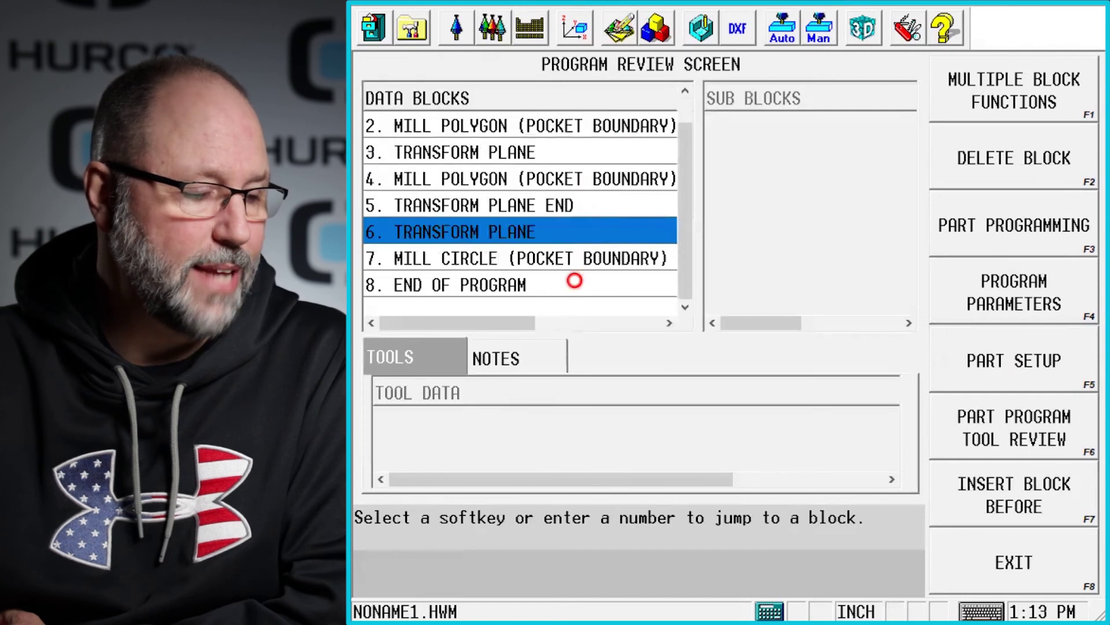
pyautogui.click(573, 283)
pyautogui.click(1046, 508)
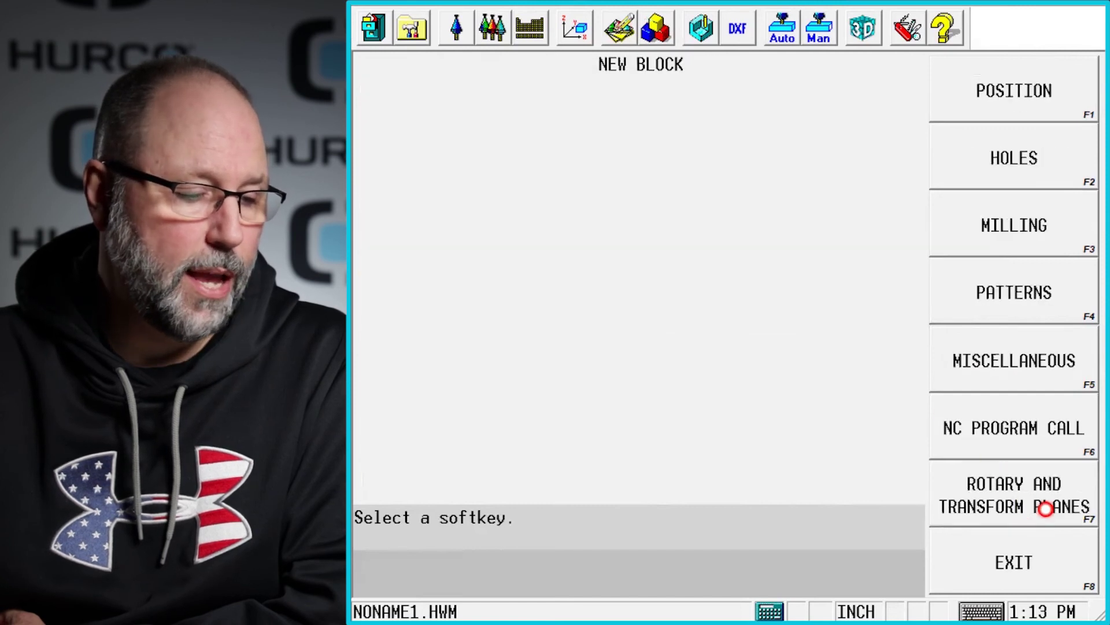
pyautogui.click(1030, 510)
pyautogui.click(1023, 438)
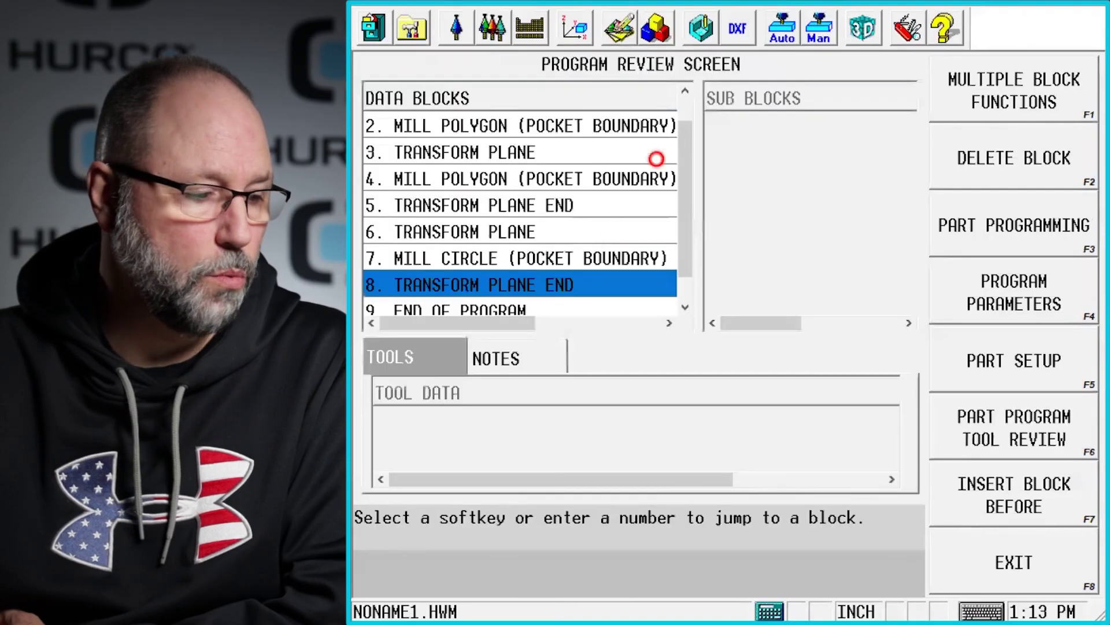
# Check the R(Z) rotation angle of block 6 TRANSFORM PLANE
pyautogui.click(655, 29)
pyautogui.doubleClick(499, 235)
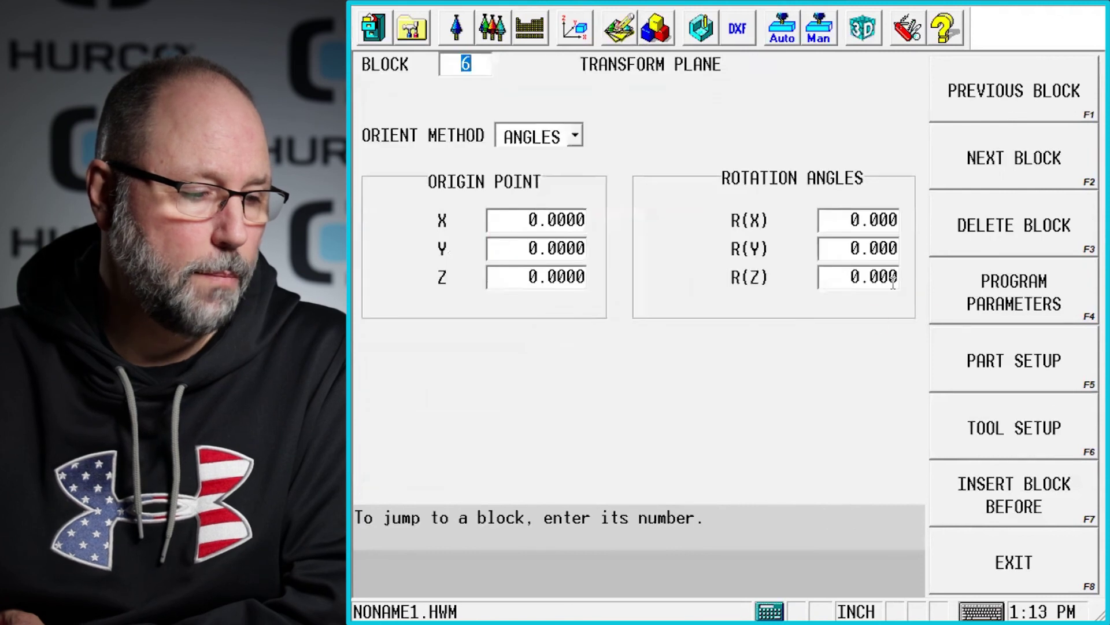
pyautogui.click(841, 272)
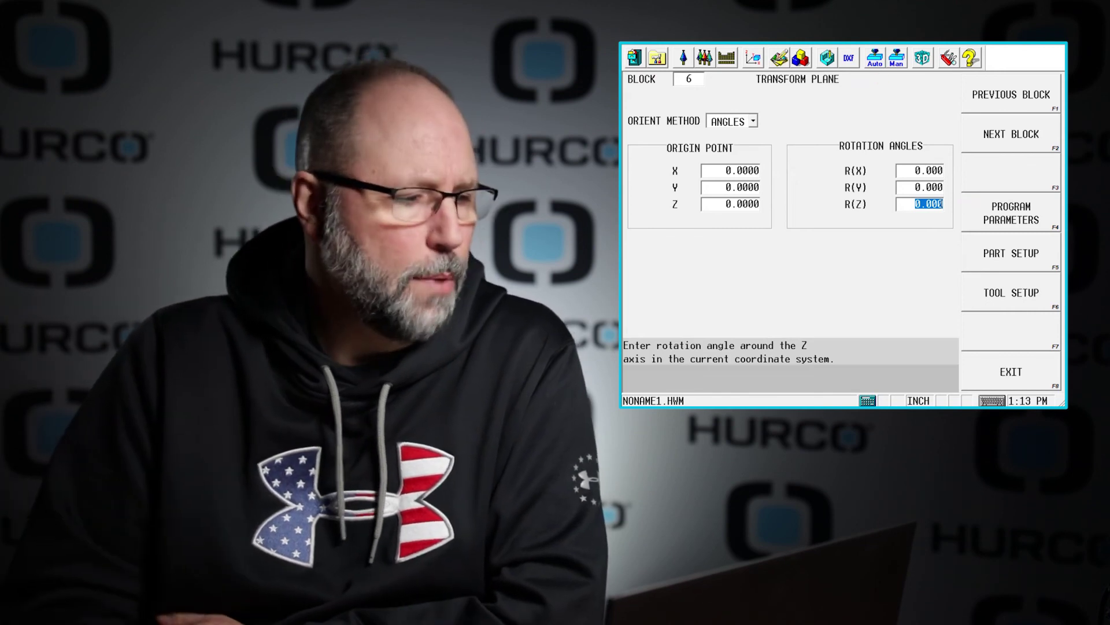
pyautogui.click(806, 87)
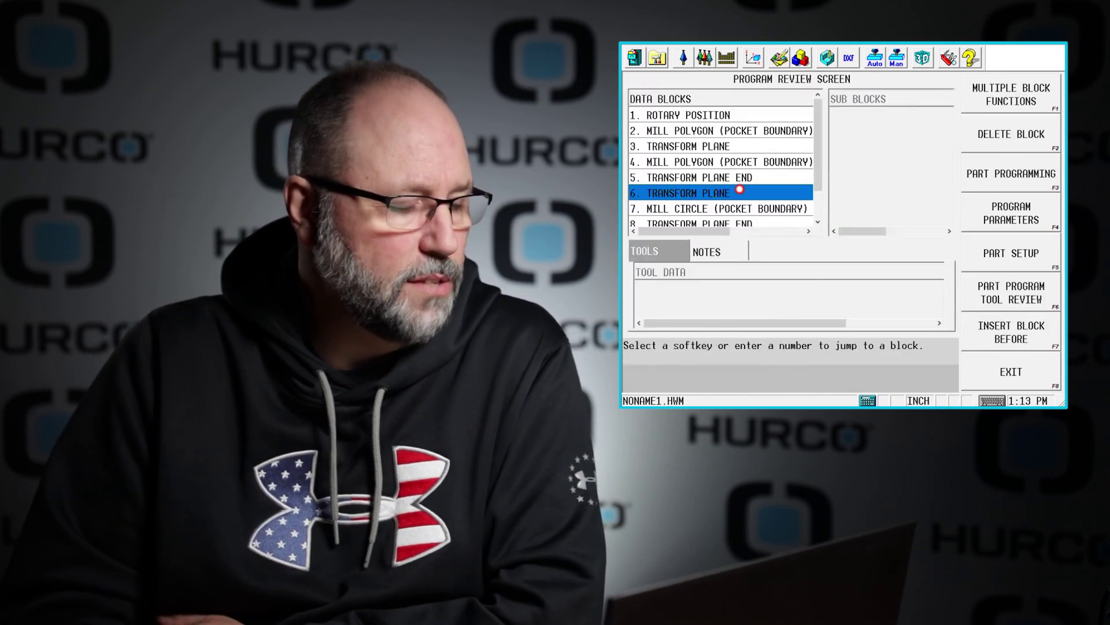